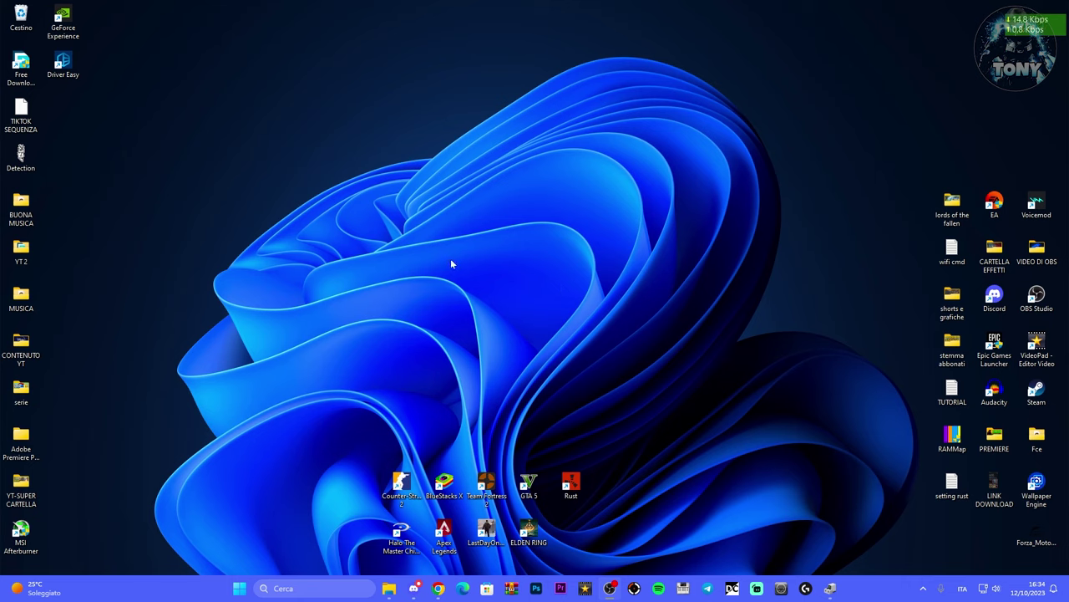
Move the Driver Easy shortcut to an empty area near the middle of the desktop
drag(69, 67, 414, 302)
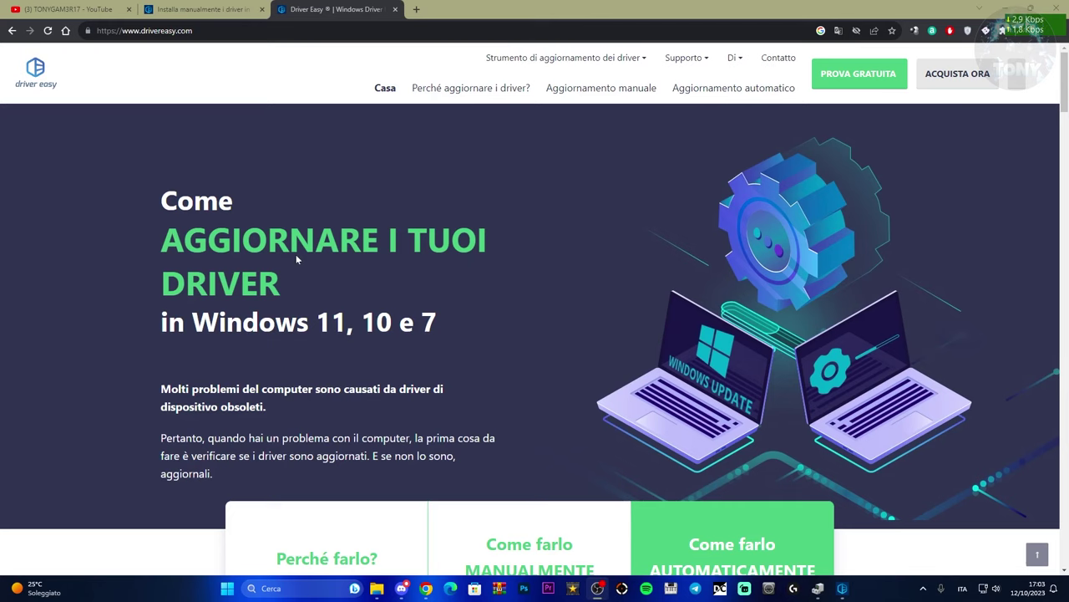
Start downloading the free Light edition from the Driver Easy website in the browser and choose Desktop as the save folder for DriverEasy_Setup
scroll(669, 225, down, 8)
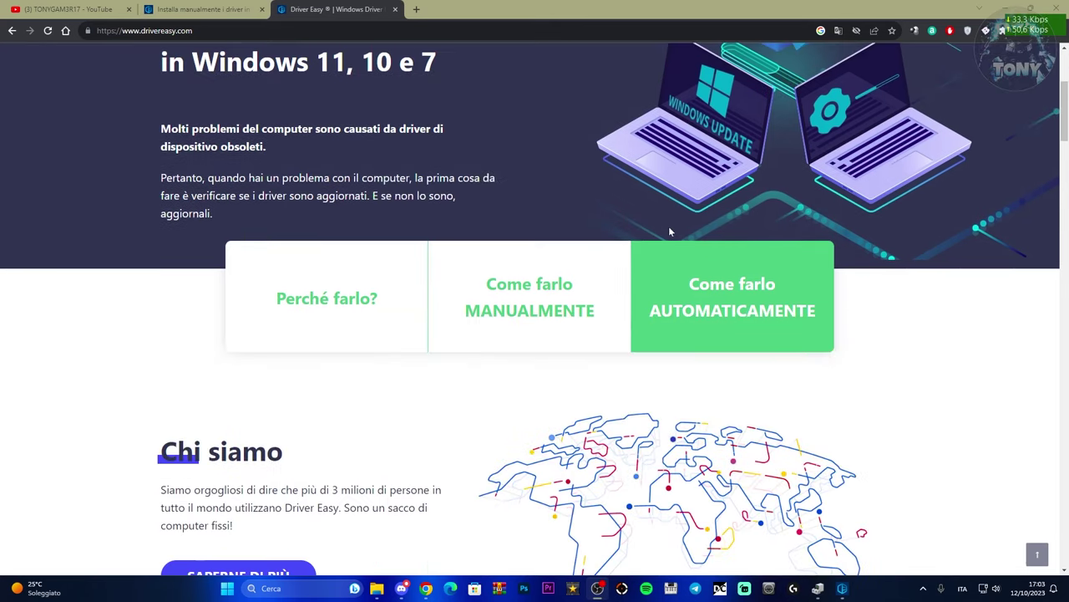
scroll(650, 227, down, 15)
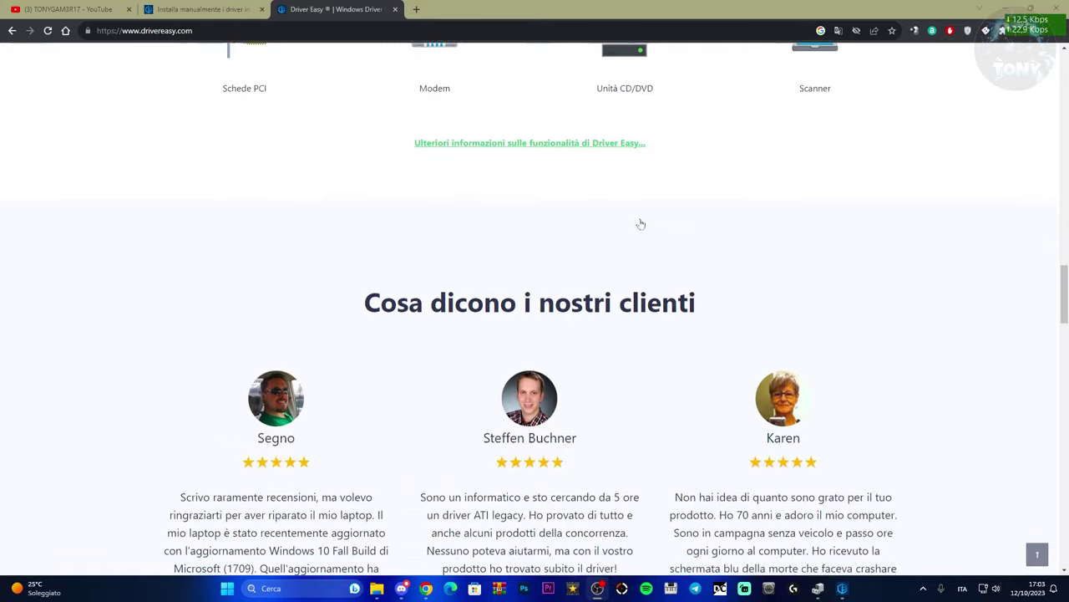
scroll(640, 224, down, 7)
scroll(640, 225, up, 3)
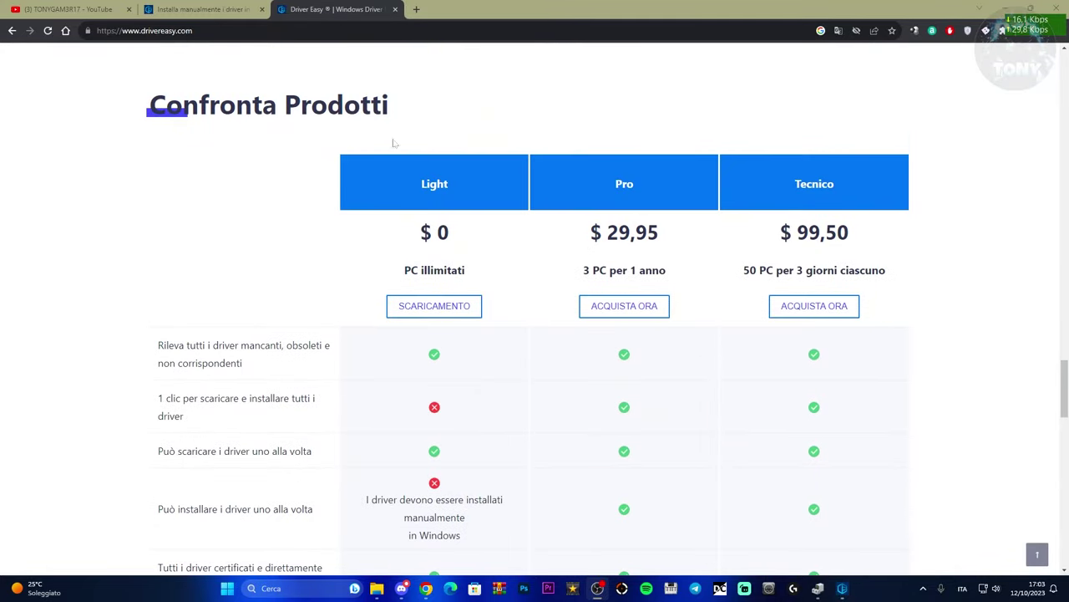
click(444, 316)
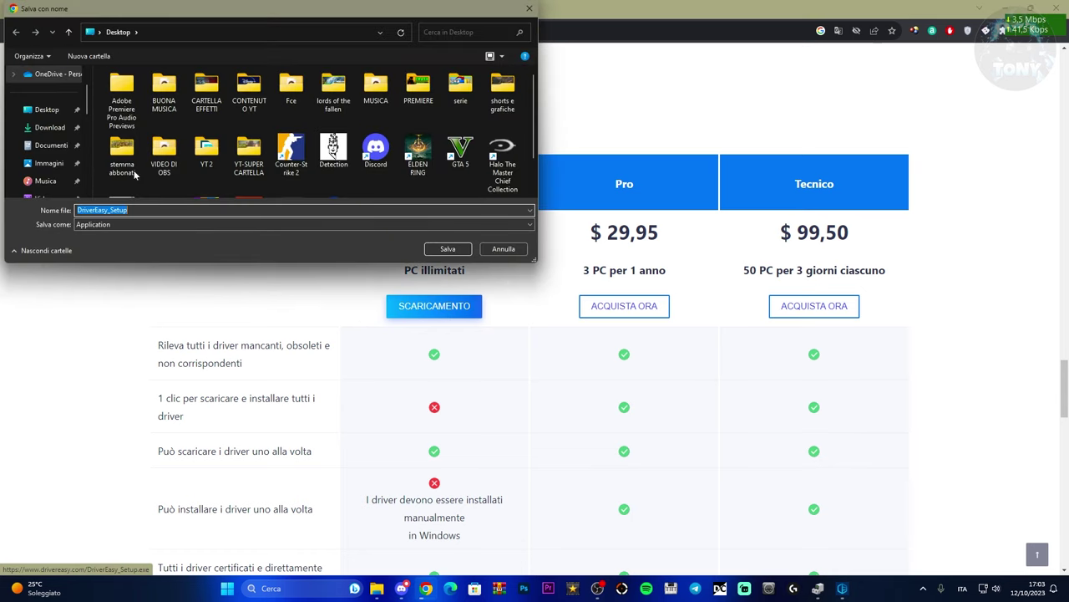
click(38, 112)
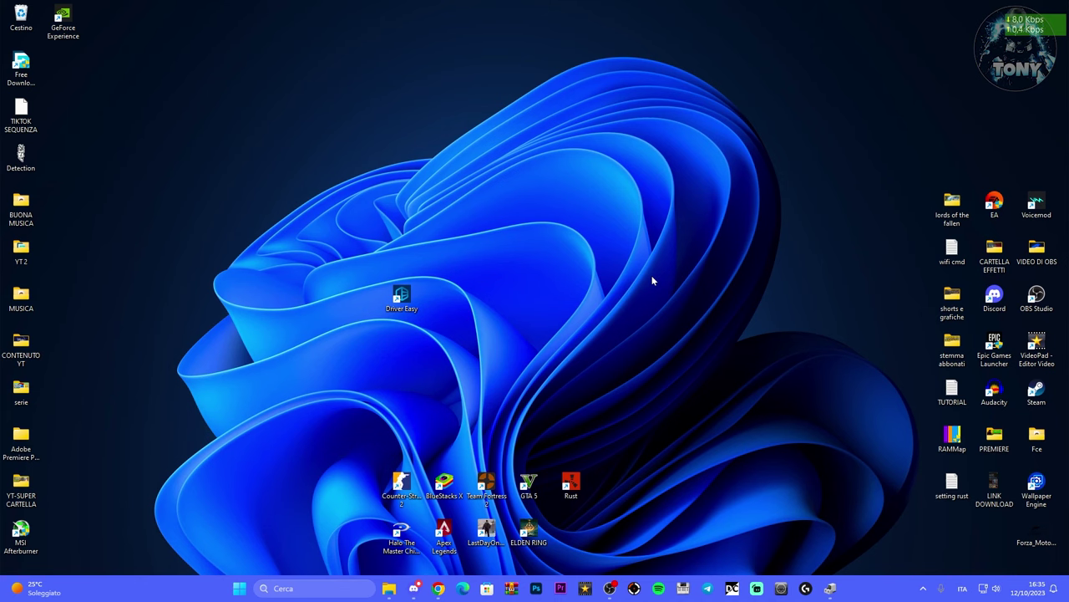
Launch Driver Easy from the desktop, scan the computer for outdated drivers, and reposition its window
double_click(401, 294)
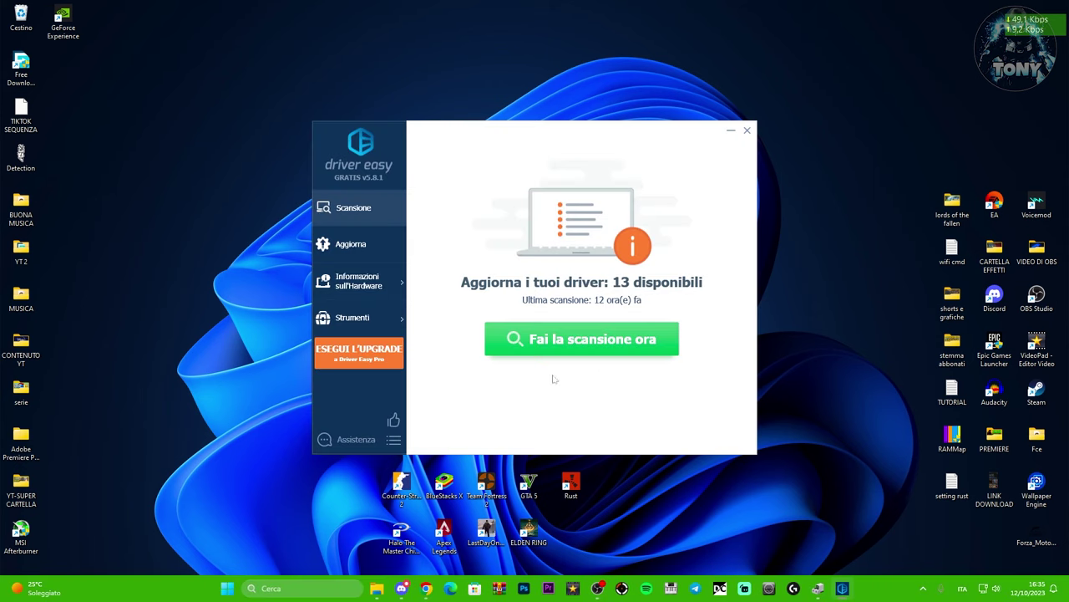
click(583, 352)
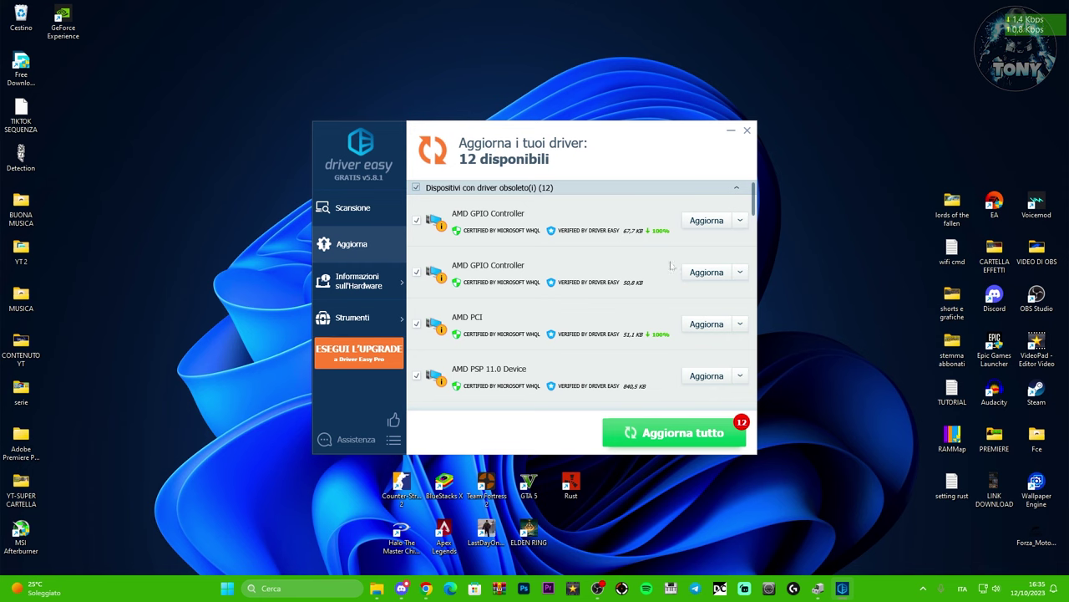
drag(624, 145, 656, 125)
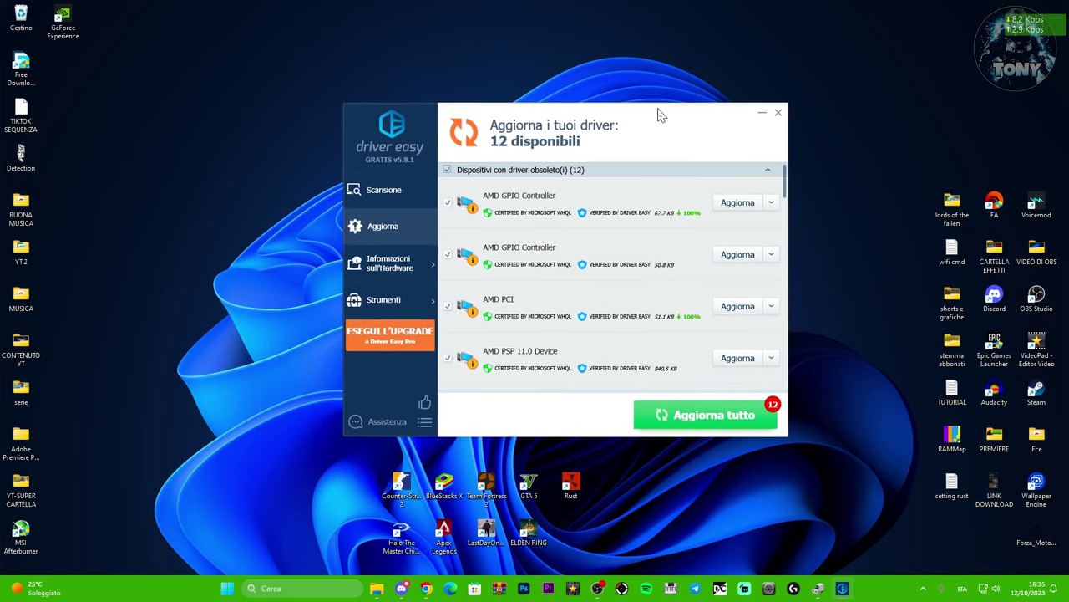
Find Realtek High Definition Audio among the outdated devices and download its driver update, choosing to create the restore point manually
scroll(696, 263, down, 3)
scroll(696, 263, down, 2)
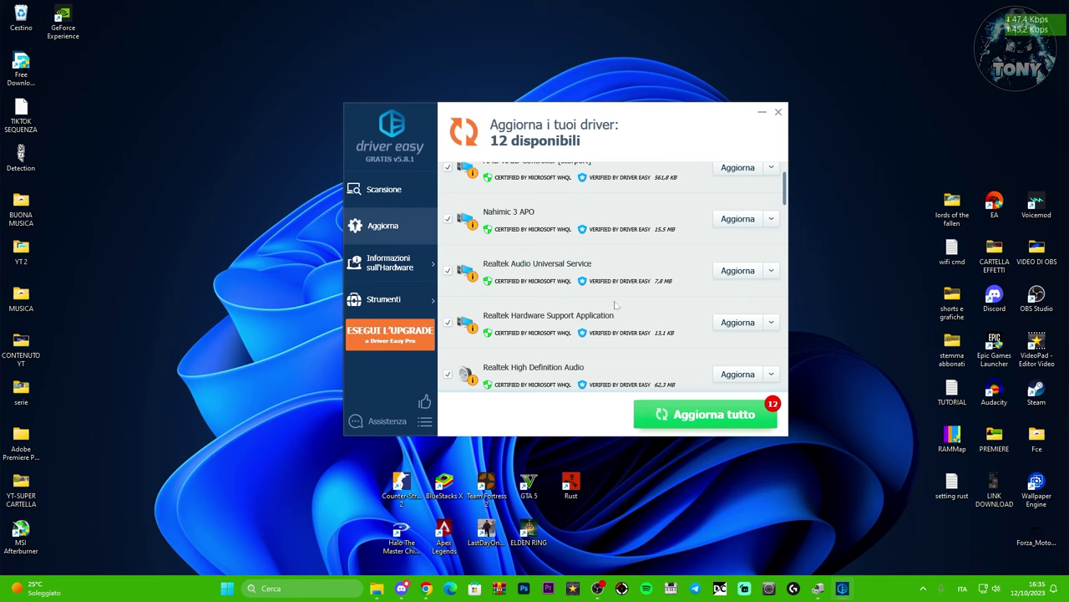
scroll(623, 302, down, 1)
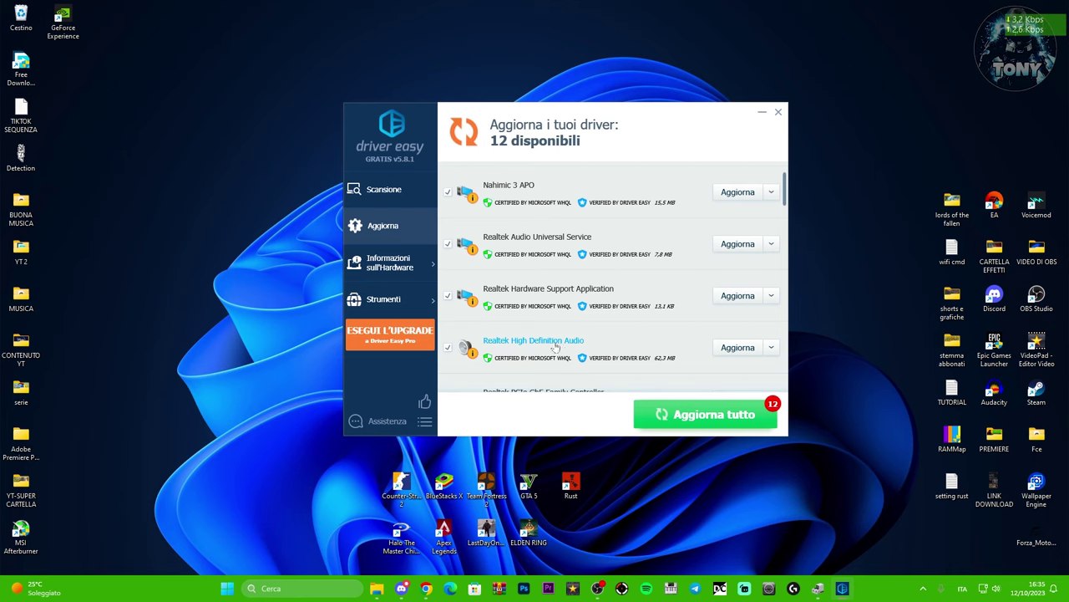
scroll(526, 347, down, 1)
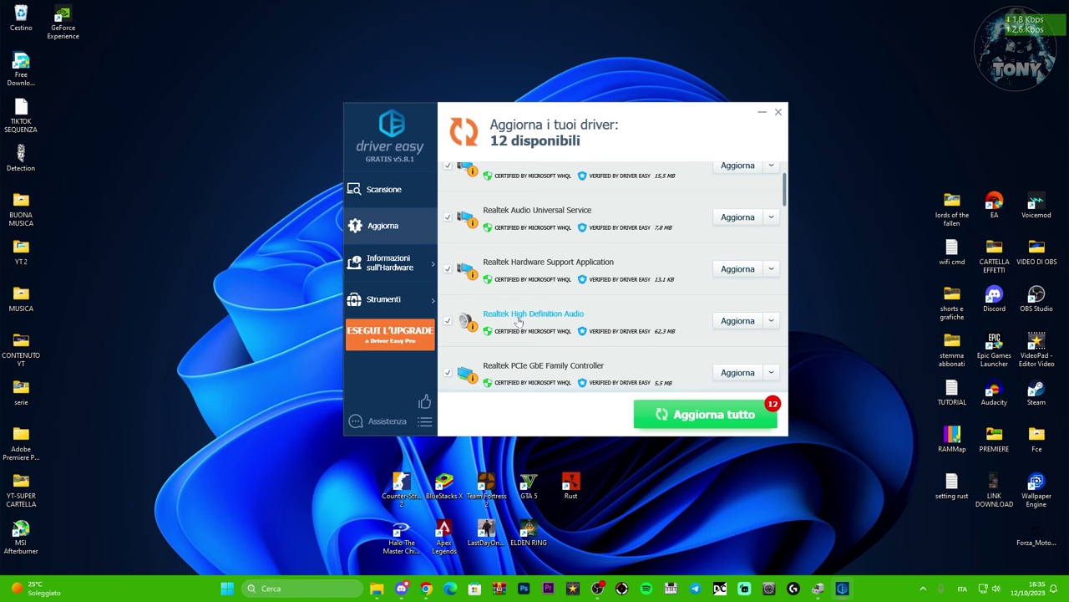
click(737, 323)
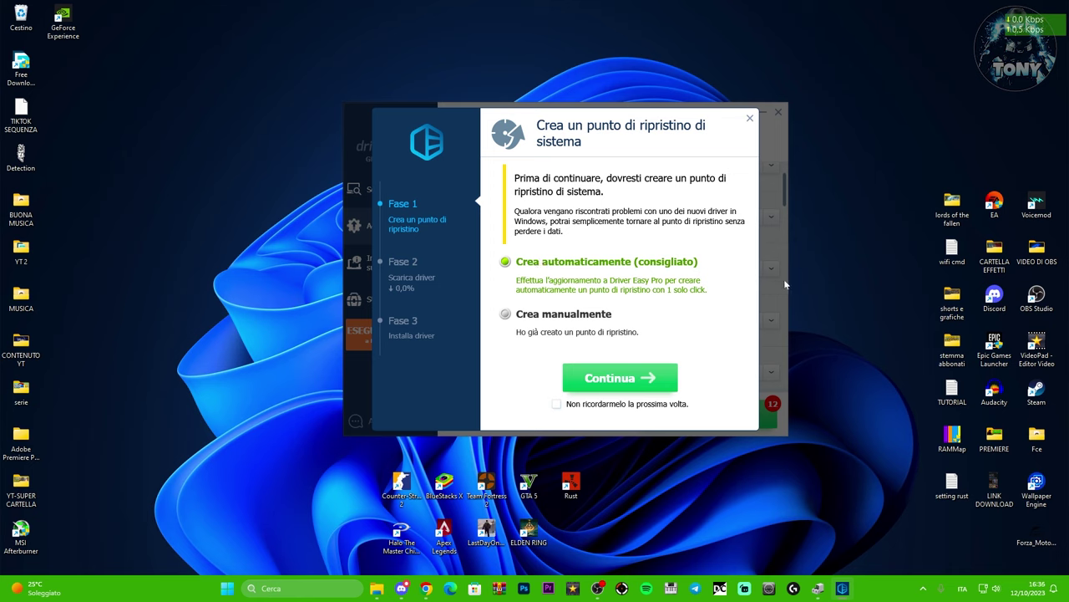
click(499, 320)
click(637, 382)
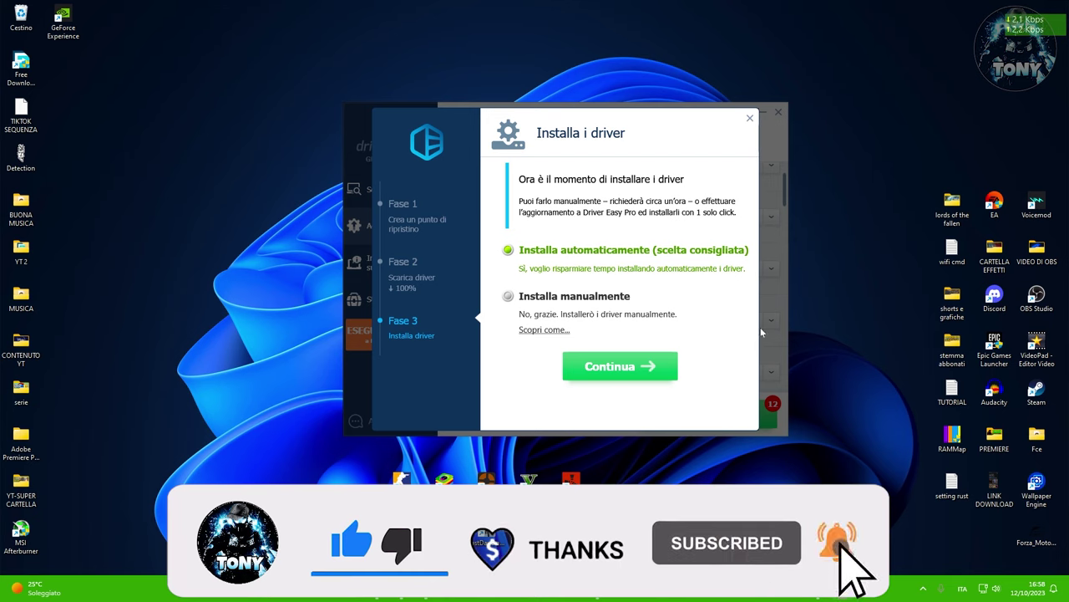
Choose to install the driver manually, copy the full path of the downloaded driver folder, and close the folder window
click(506, 297)
click(645, 375)
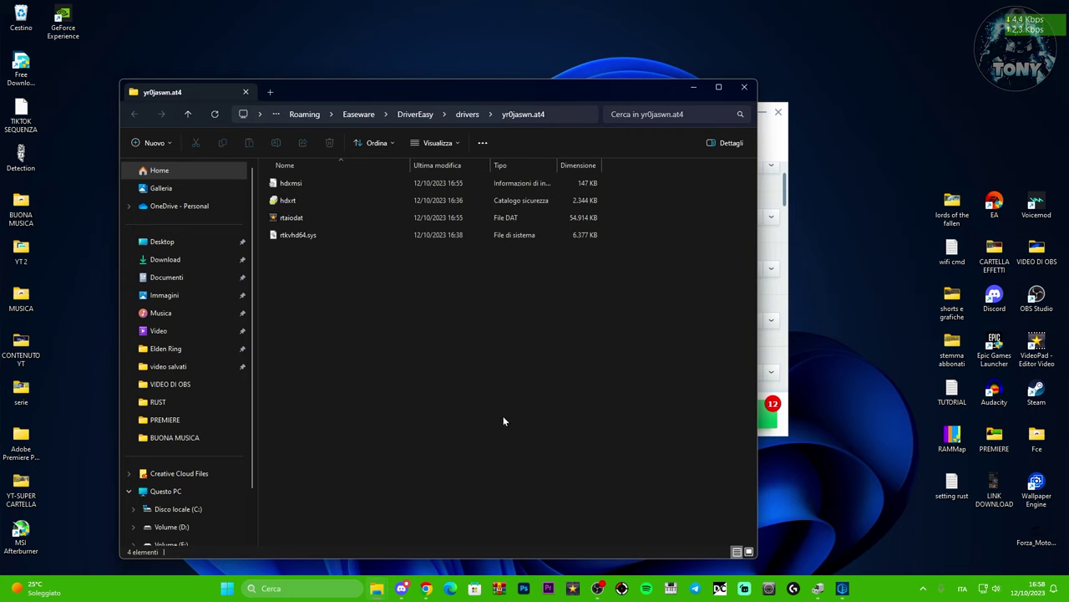
click(563, 114)
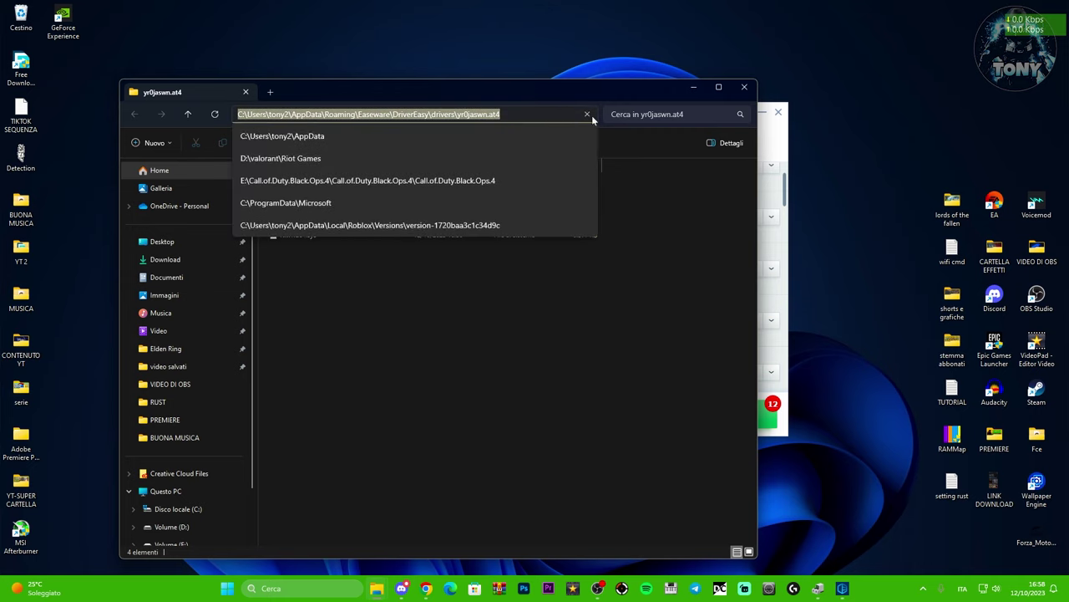
right_click(493, 115)
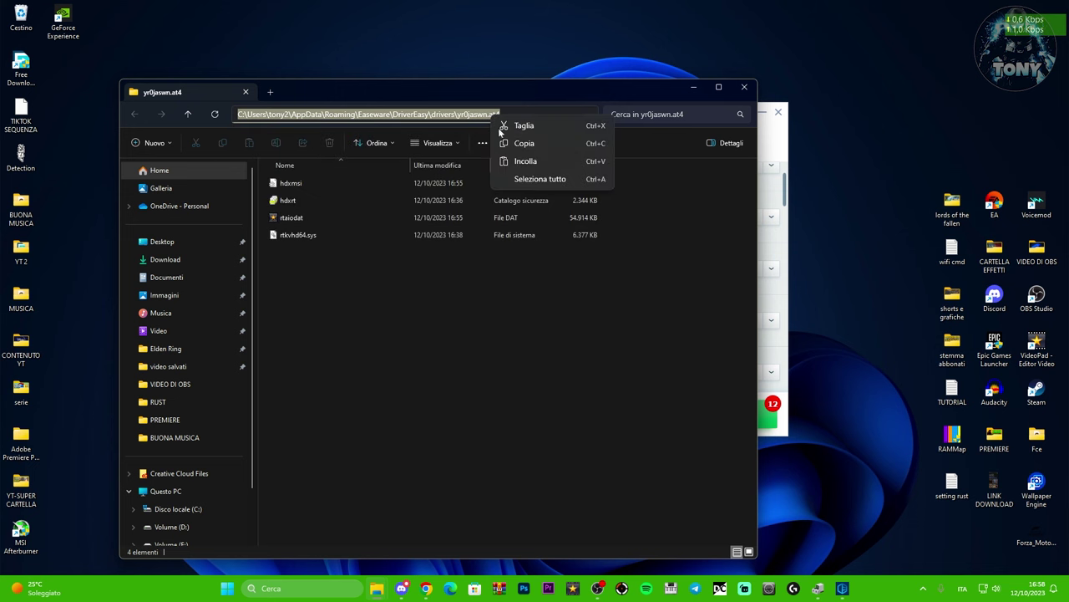
click(516, 142)
click(745, 87)
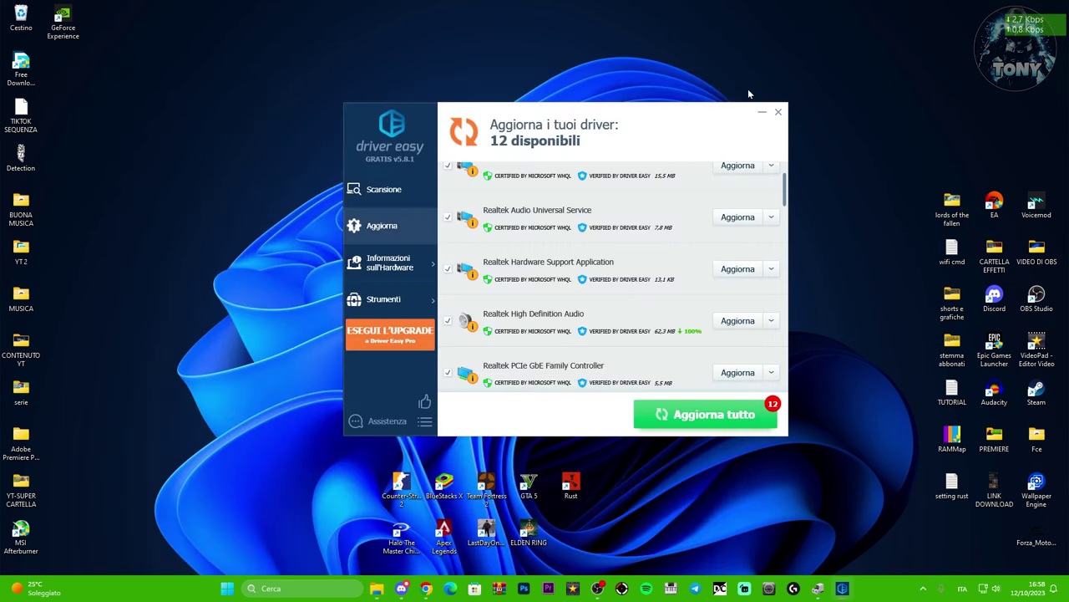
Open a new Device Manager (Gestione dispositivi) window and reposition it beside the Driver Easy window
right_click(229, 589)
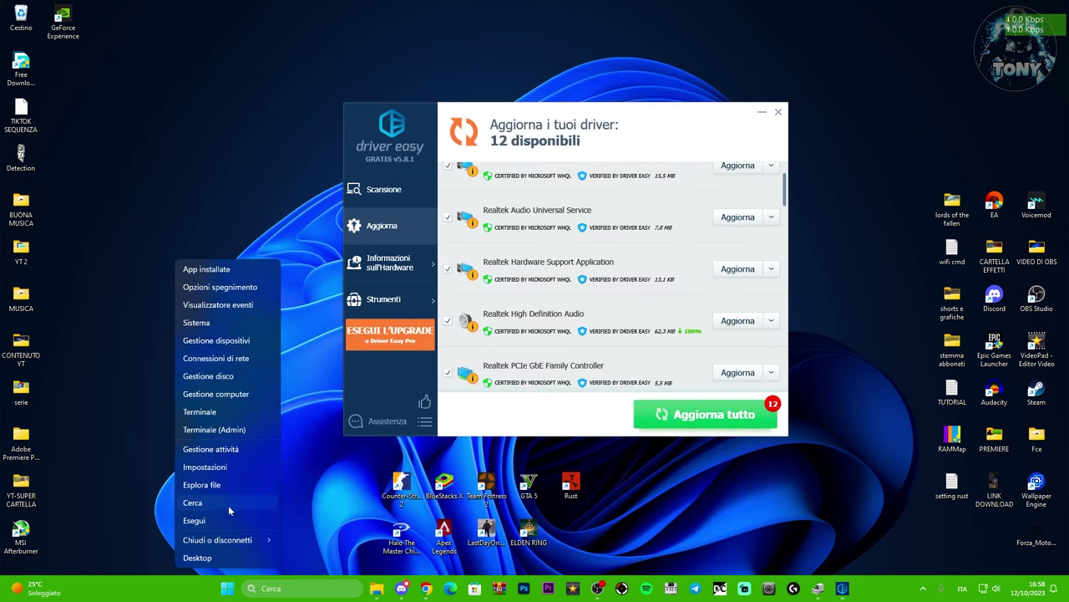
click(819, 590)
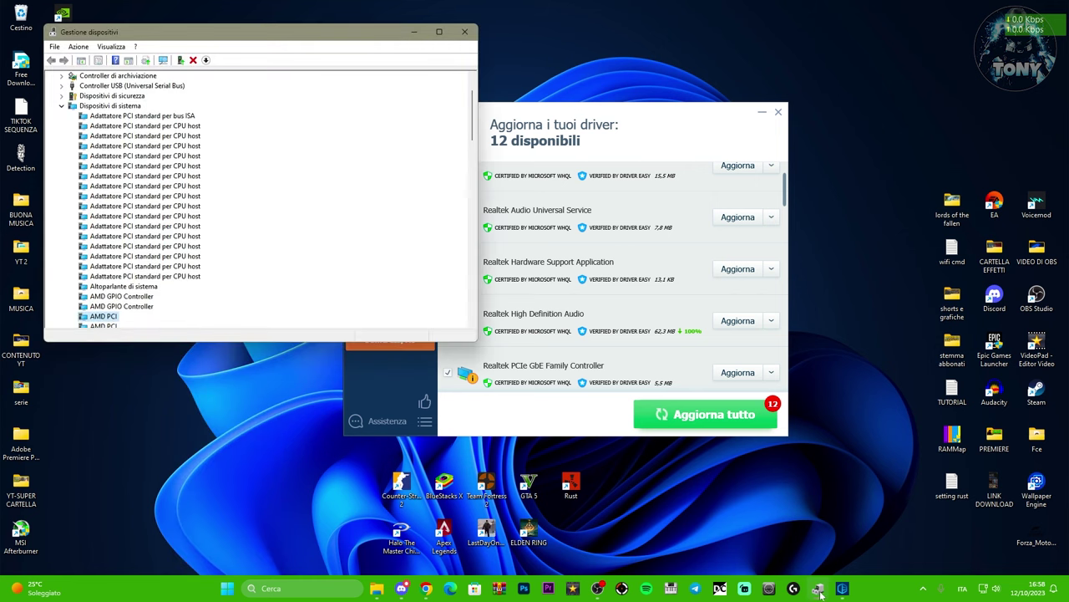
click(820, 590)
right_click(225, 589)
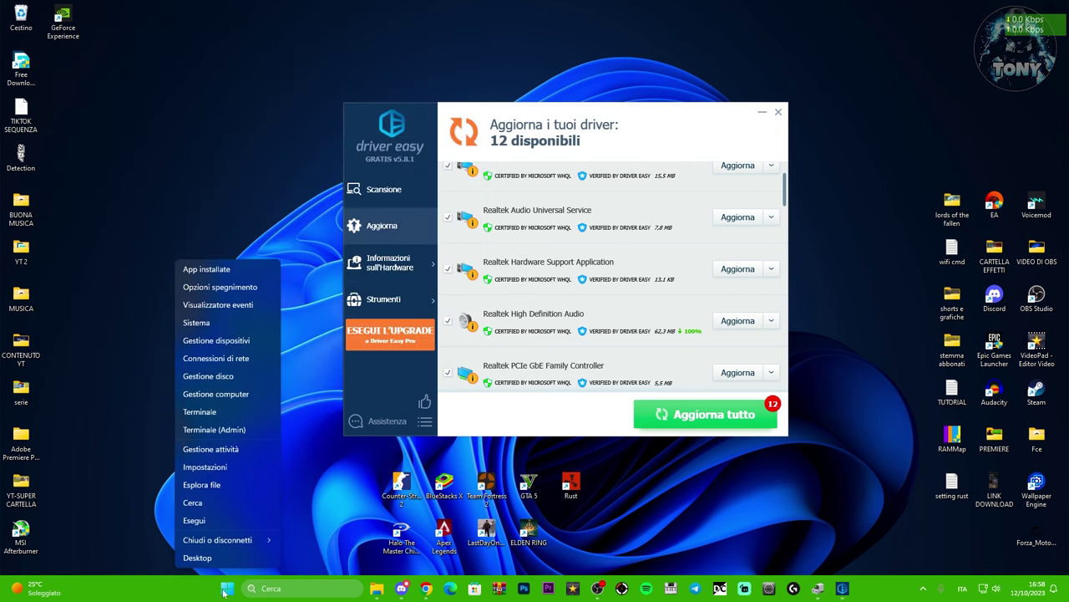
click(222, 342)
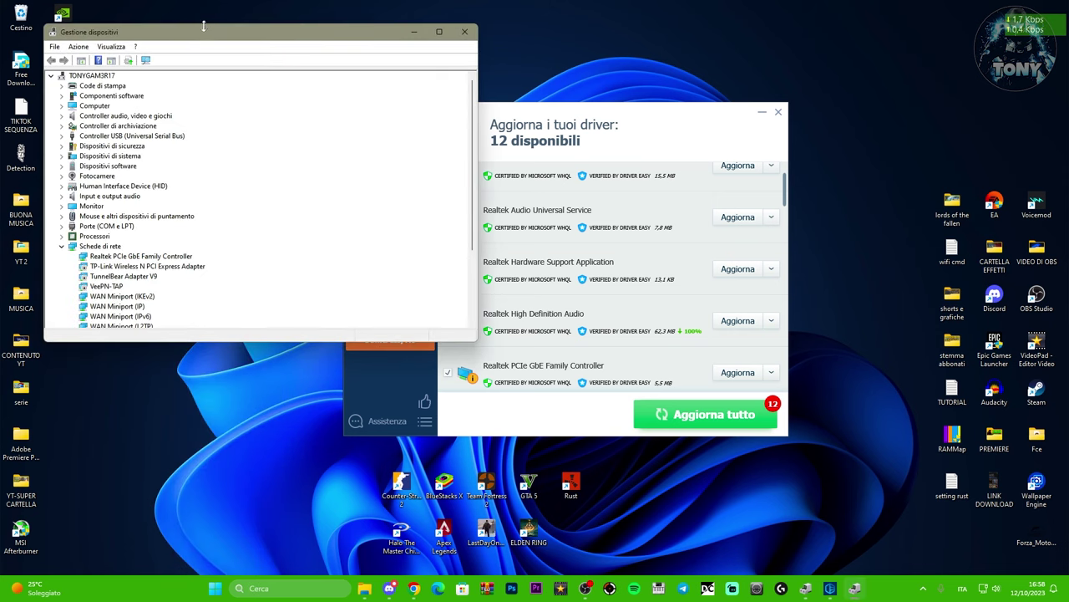
drag(204, 27, 177, 66)
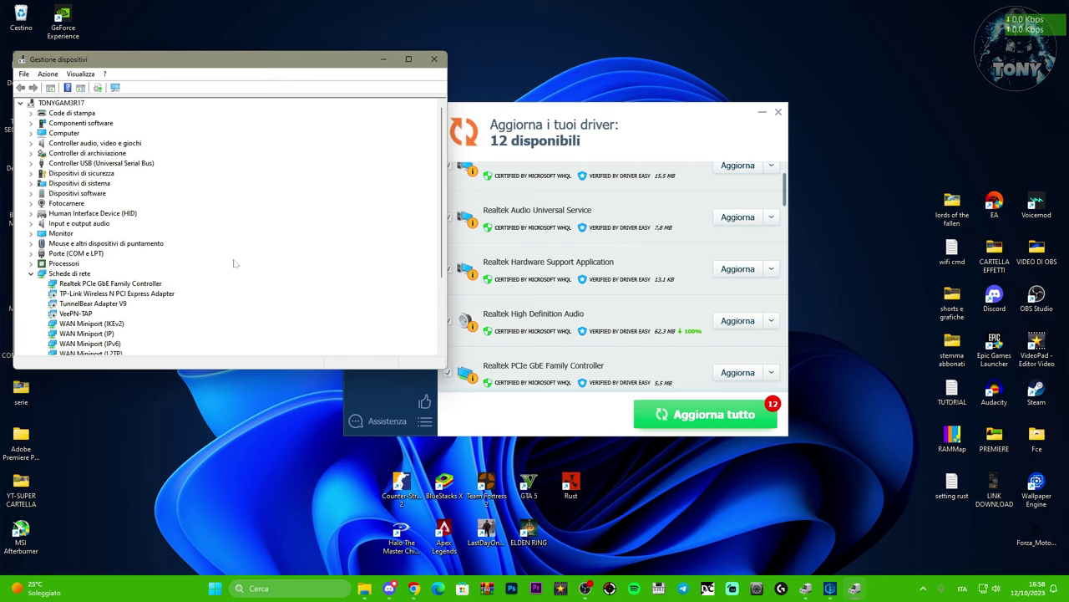
Expand the Input e output audio and Controller audio, video e giochi categories and locate the Realtek(R) Audio device
click(31, 224)
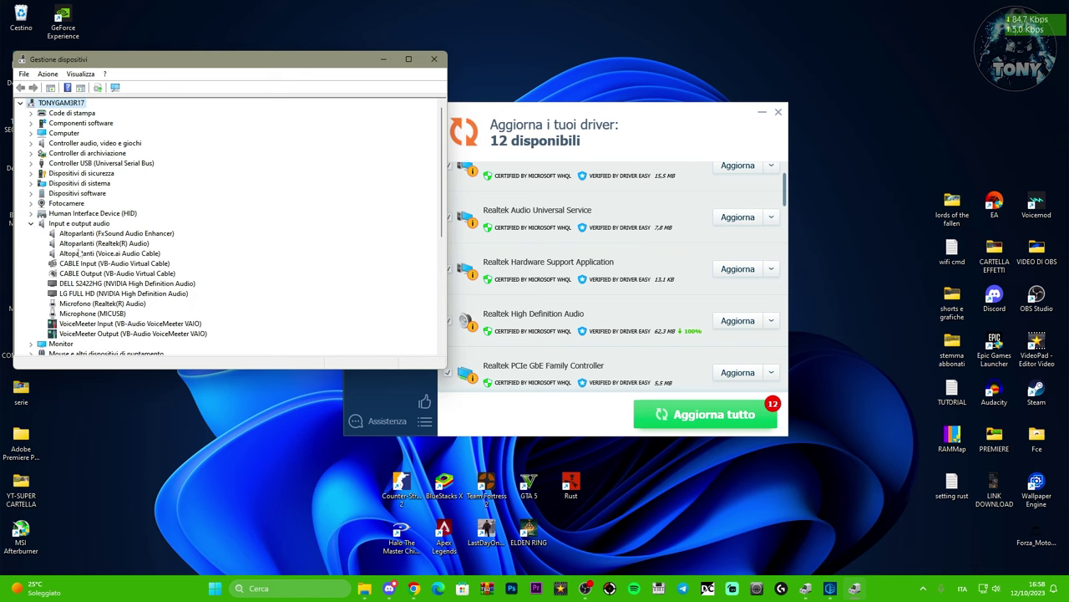
scroll(86, 267, down, 7)
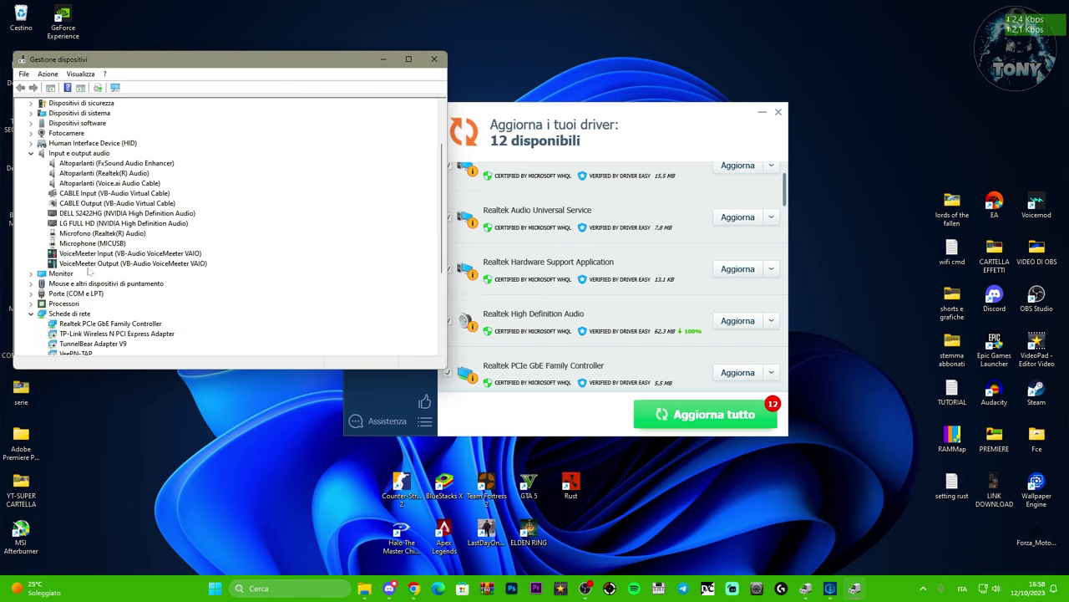
scroll(73, 288, up, 5)
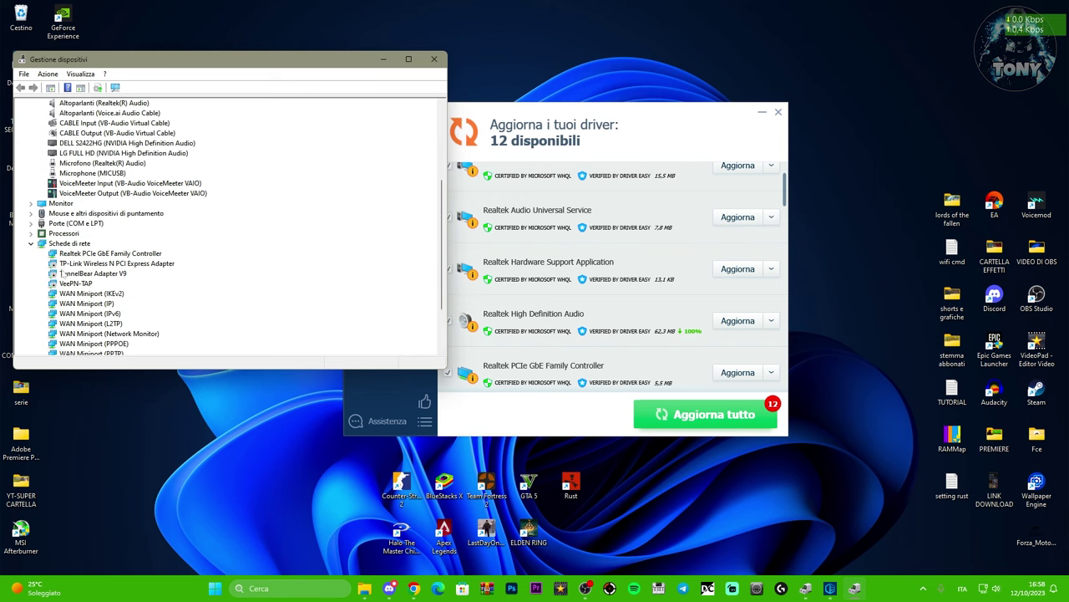
scroll(63, 267, up, 6)
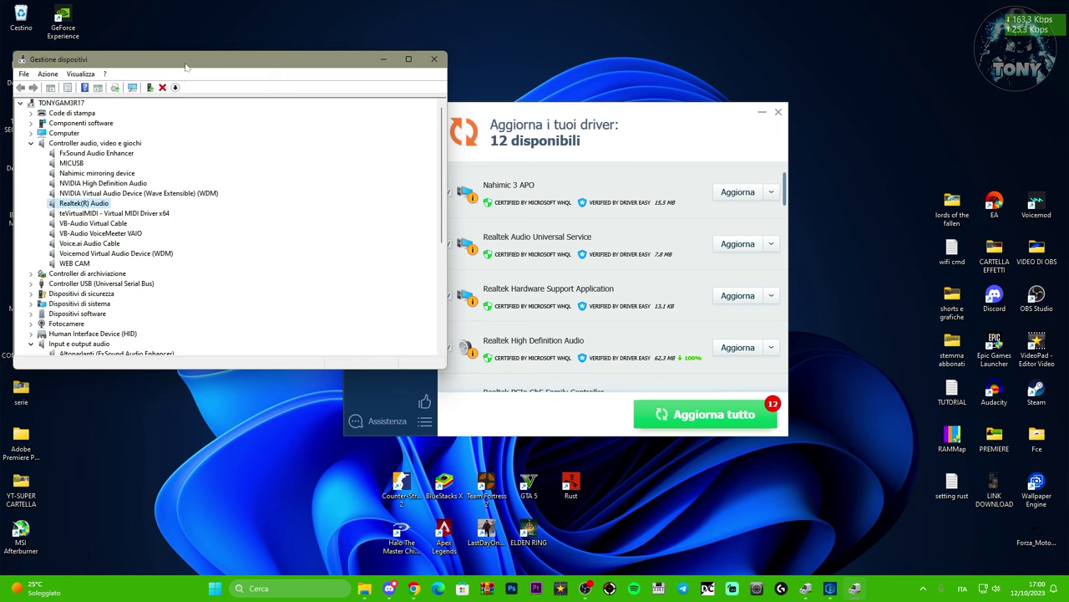
drag(185, 65, 192, 72)
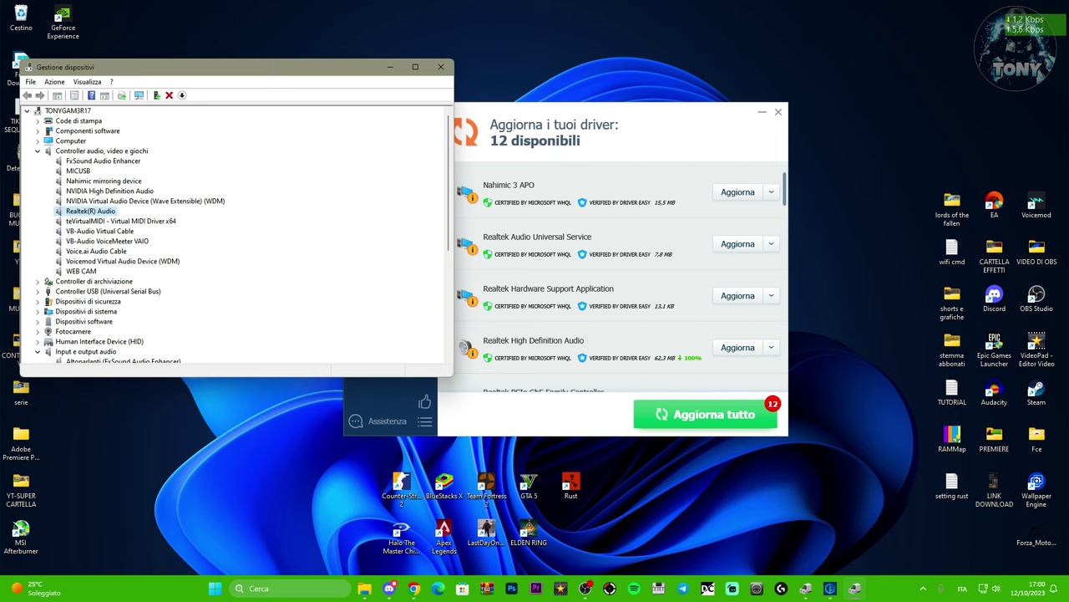
Search Windows for "real" to look for a Realtek audio app, and close the search
click(251, 588)
text(real)
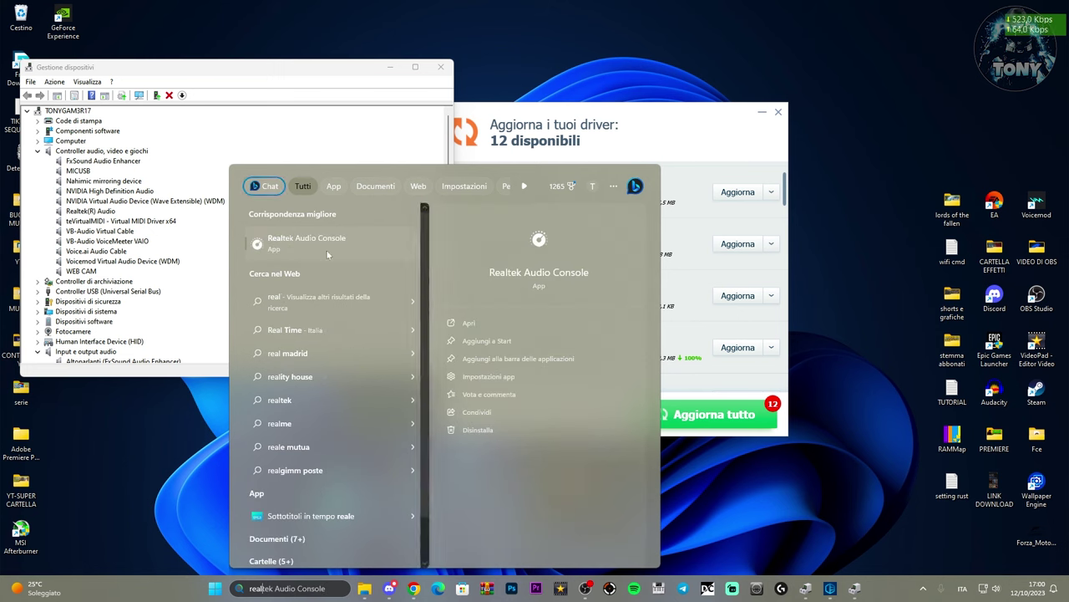
key(Escape)
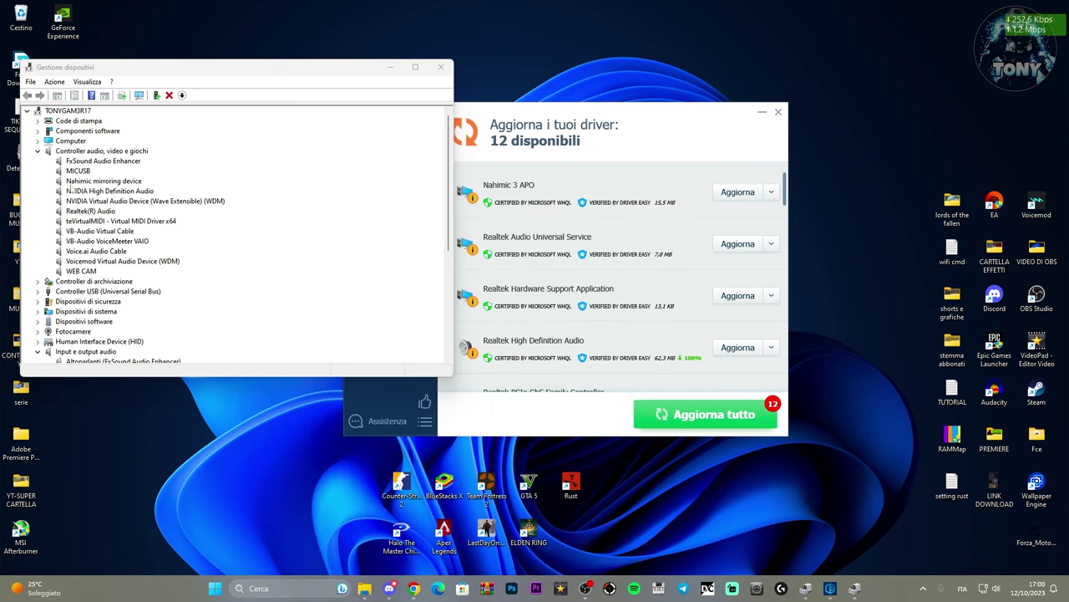
Start a driver update for Realtek(R) Audio from the computer and set the search location to the copied yr0jaswn.at4 folder path
click(77, 212)
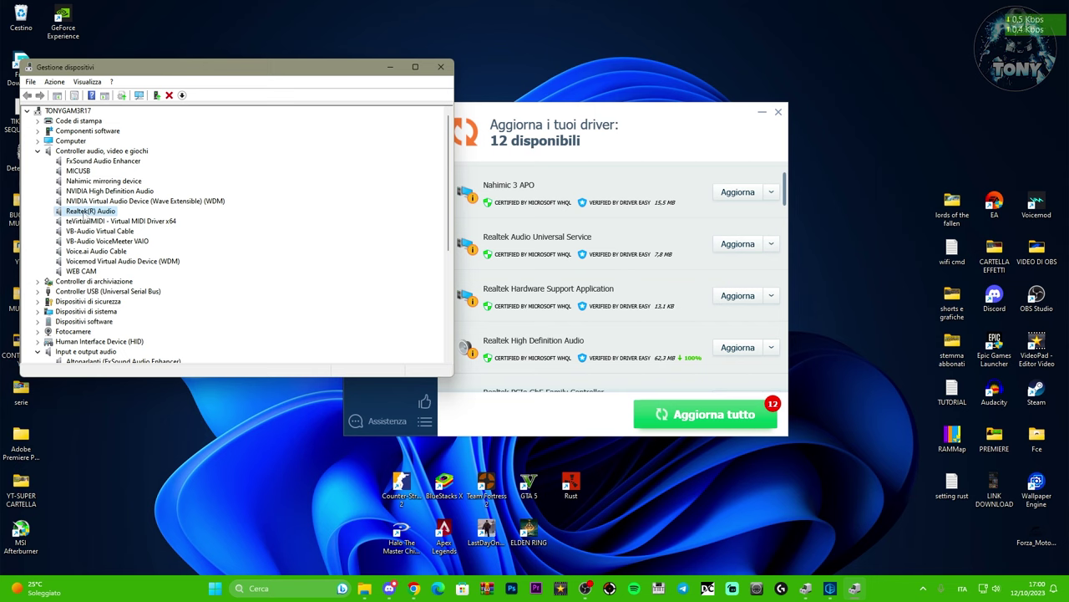
right_click(92, 214)
click(105, 221)
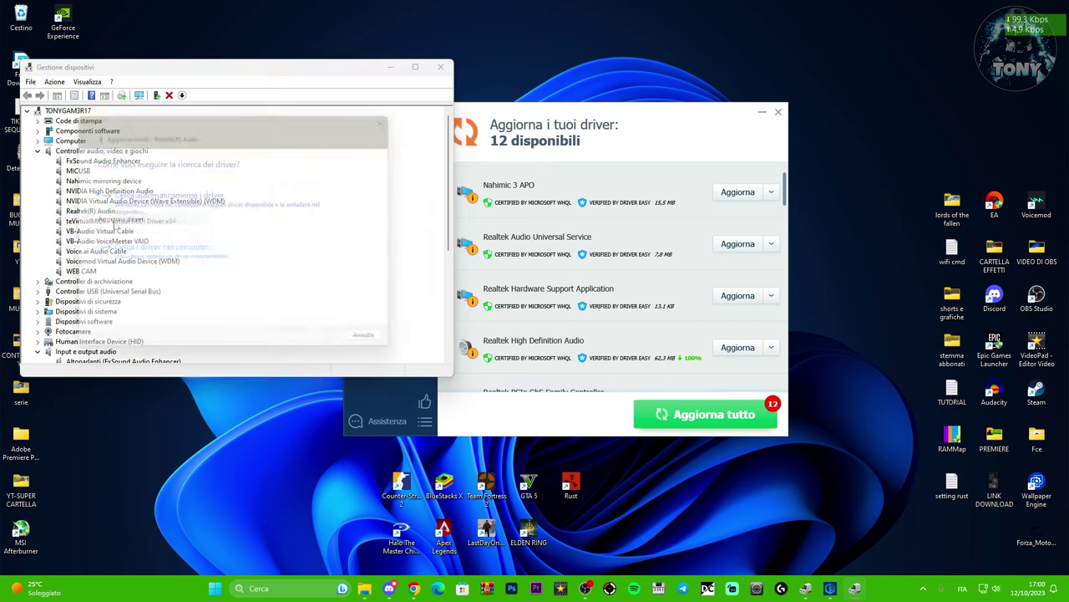
click(143, 260)
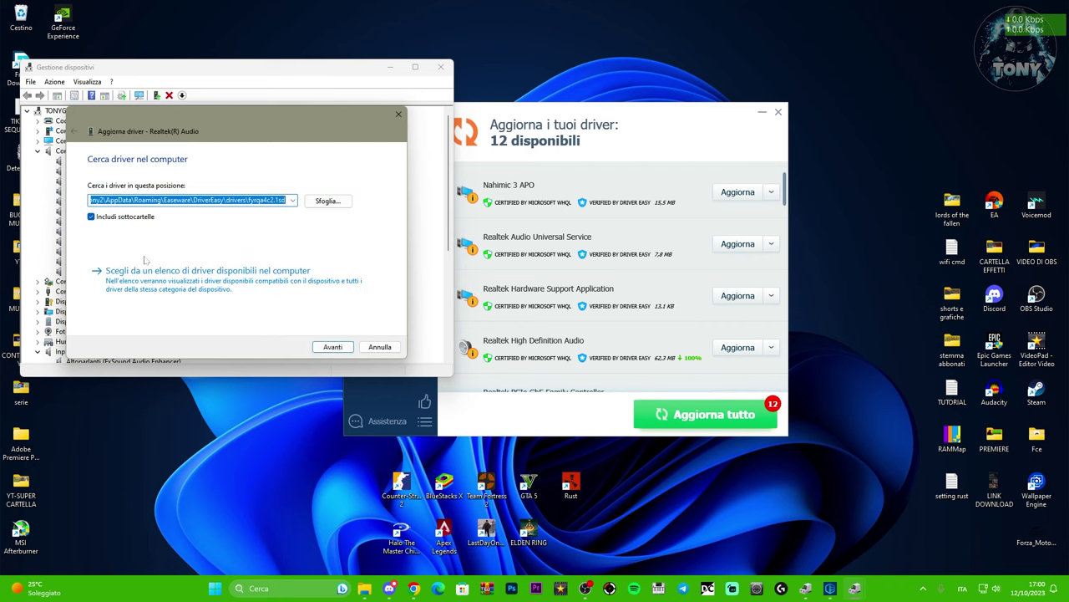
right_click(192, 200)
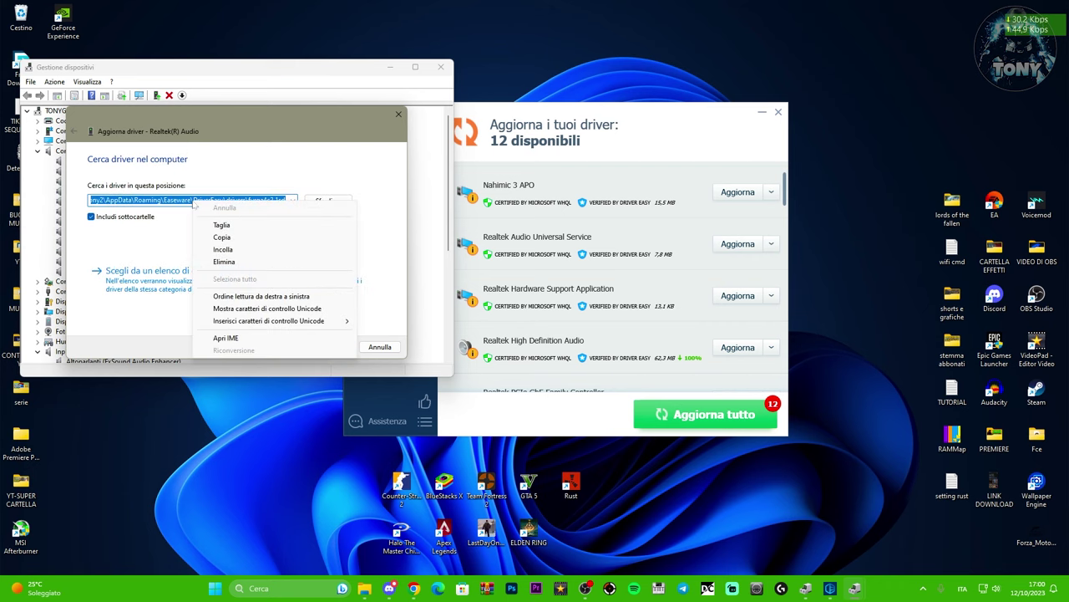
click(222, 250)
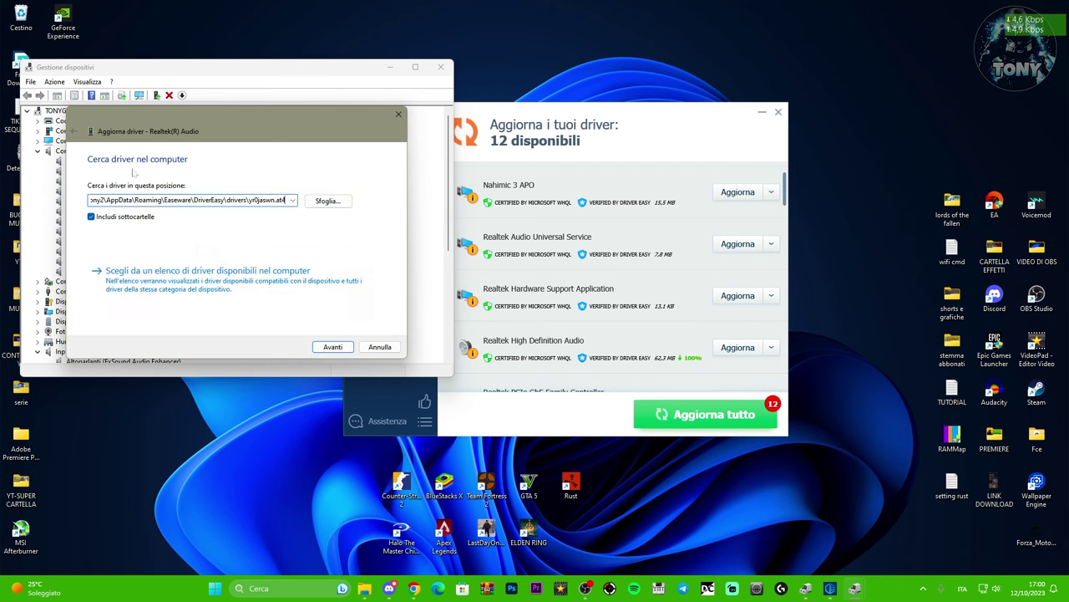
Install the Realtek(R) Audio driver from the chosen folder, close the update wizard, and decline restarting the computer
click(333, 346)
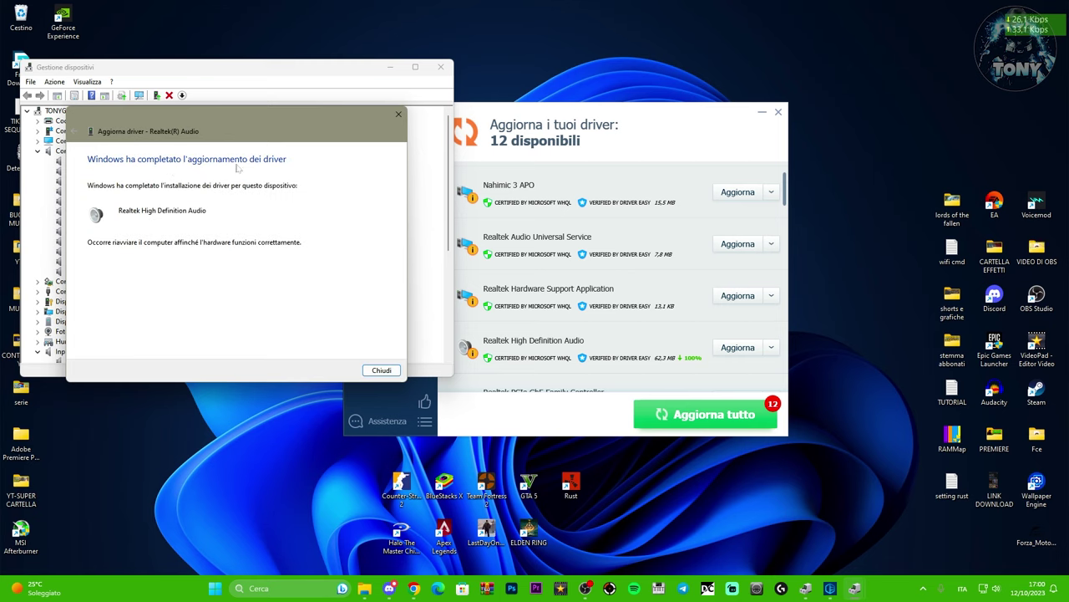
click(381, 371)
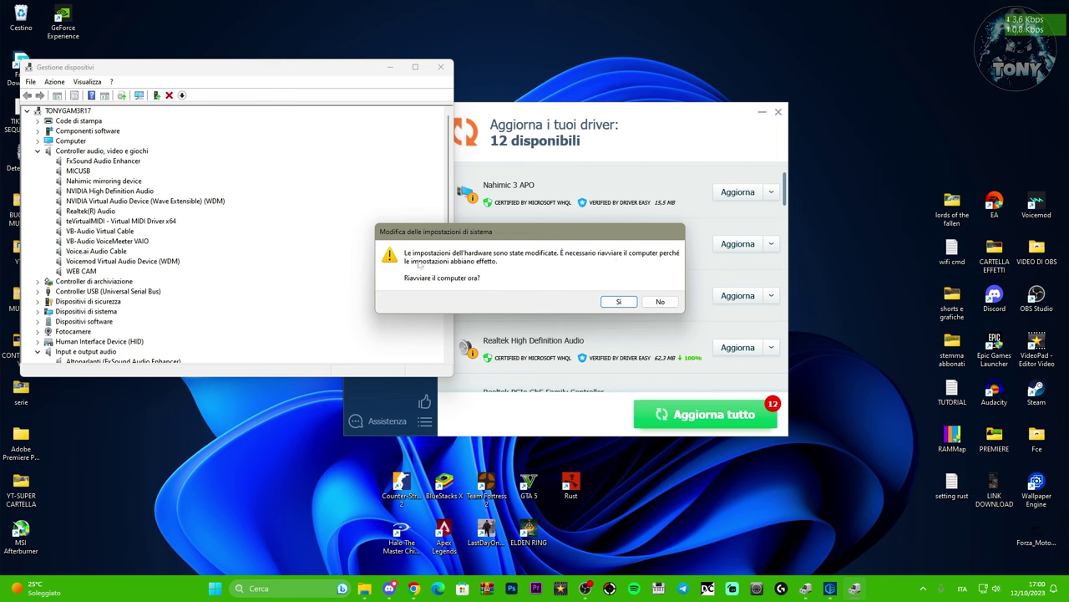
click(660, 300)
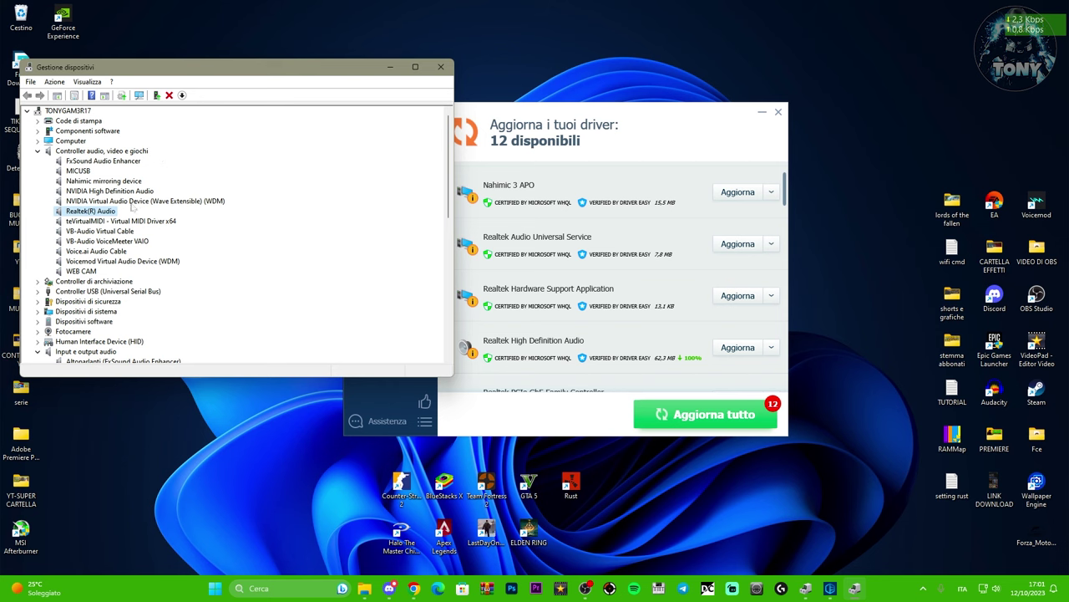
click(643, 141)
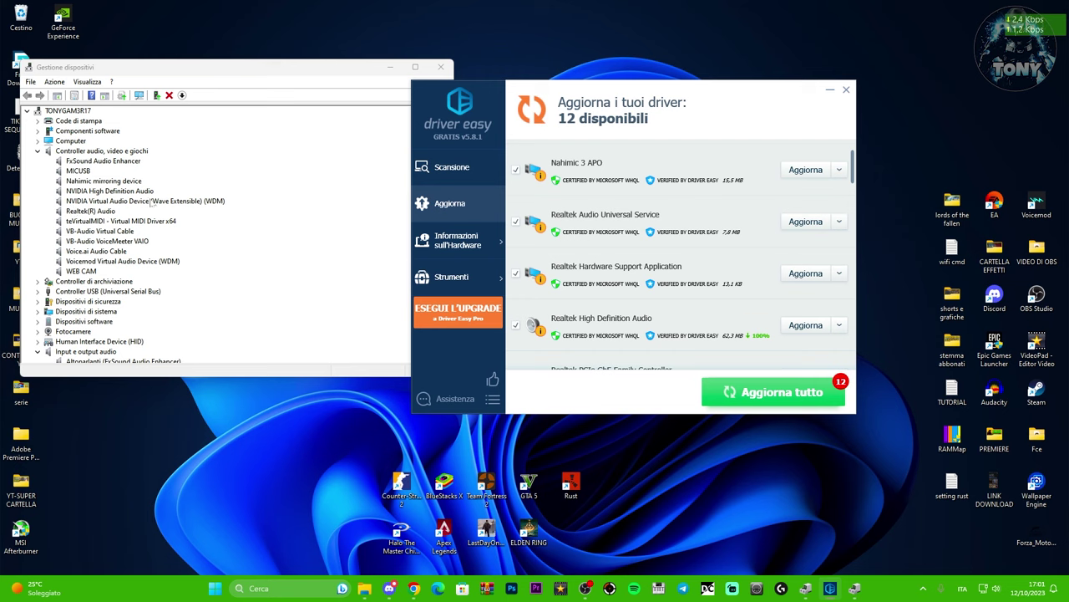
right_click(84, 211)
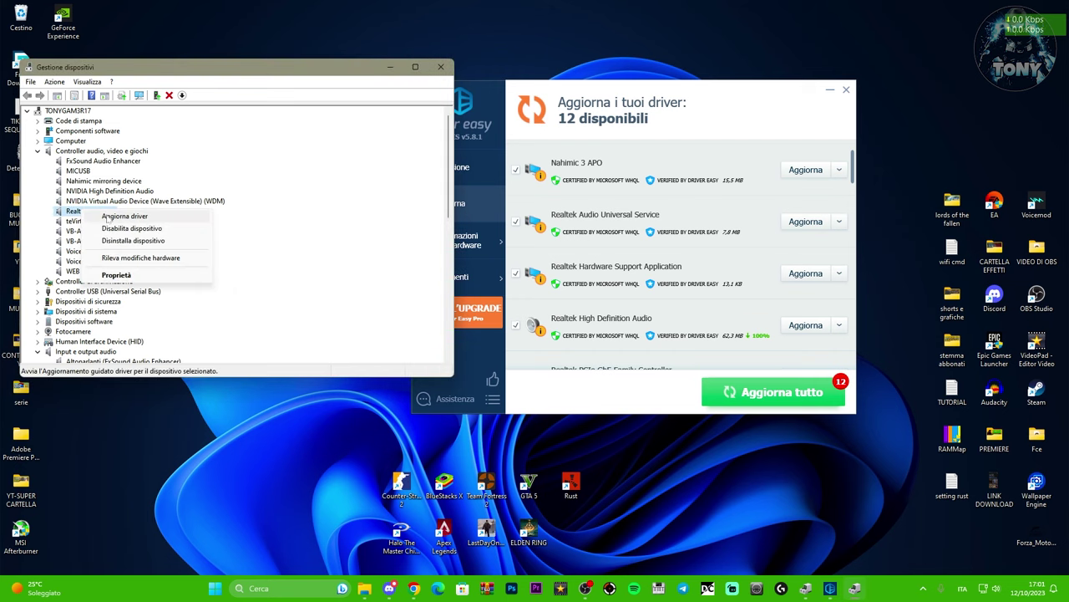
click(108, 217)
click(142, 251)
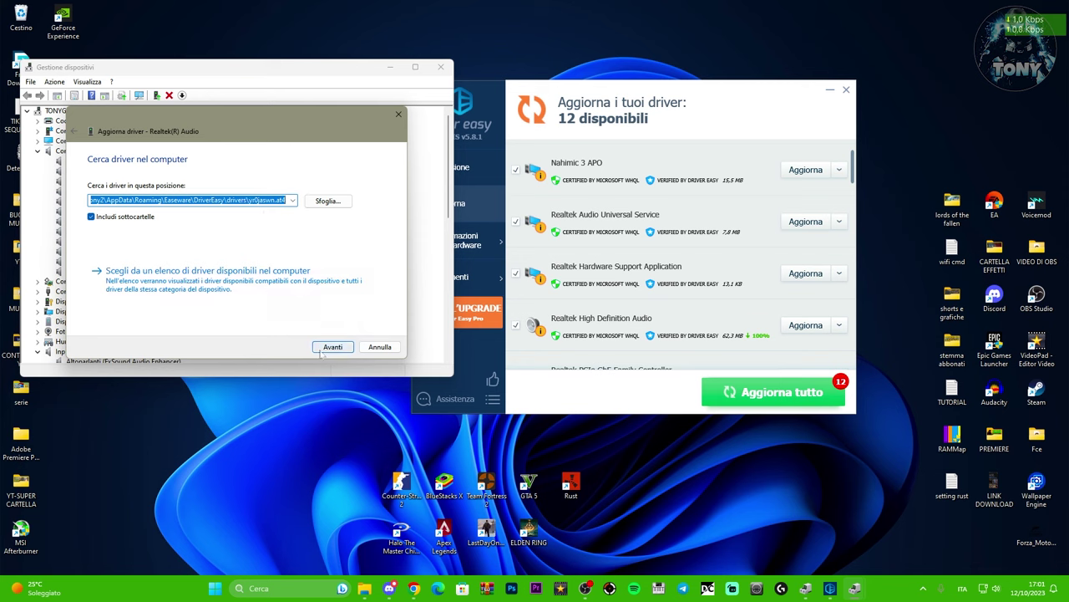
click(398, 113)
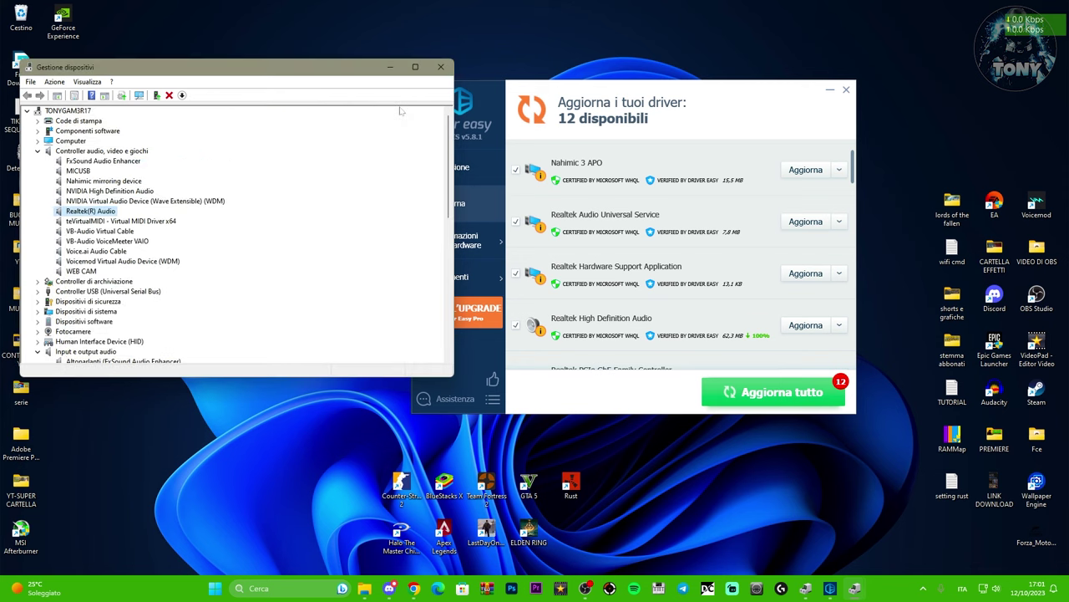
Close the Device Manager and Driver Easy windows
click(435, 73)
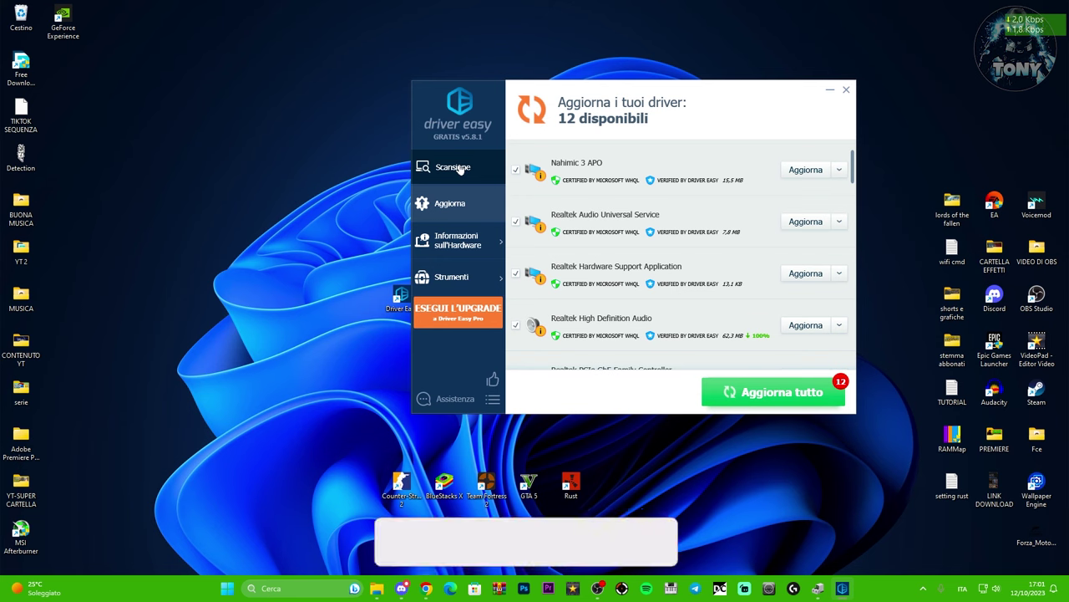
click(846, 89)
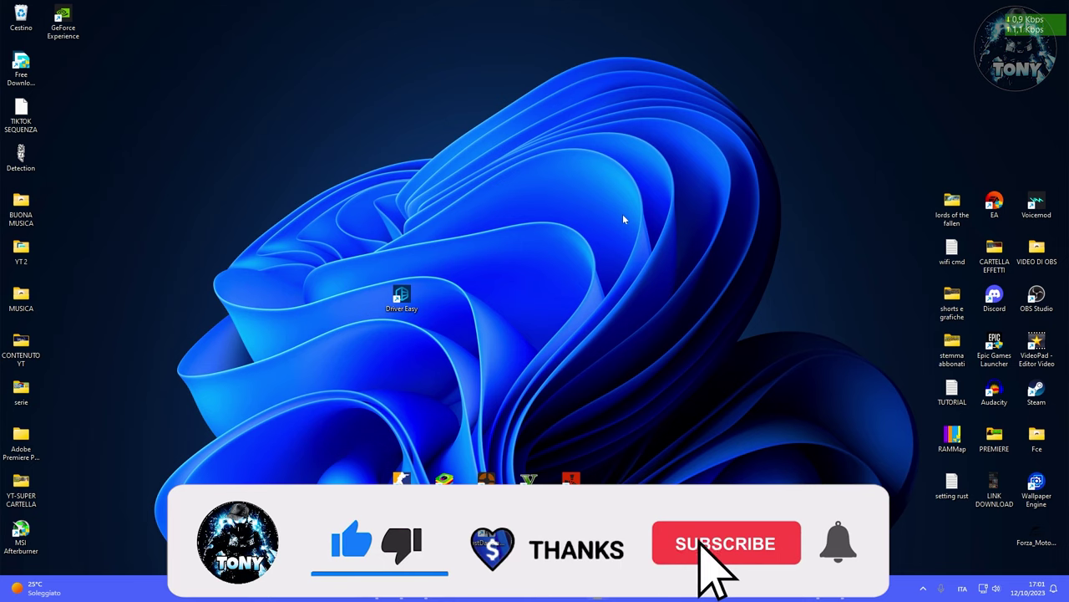